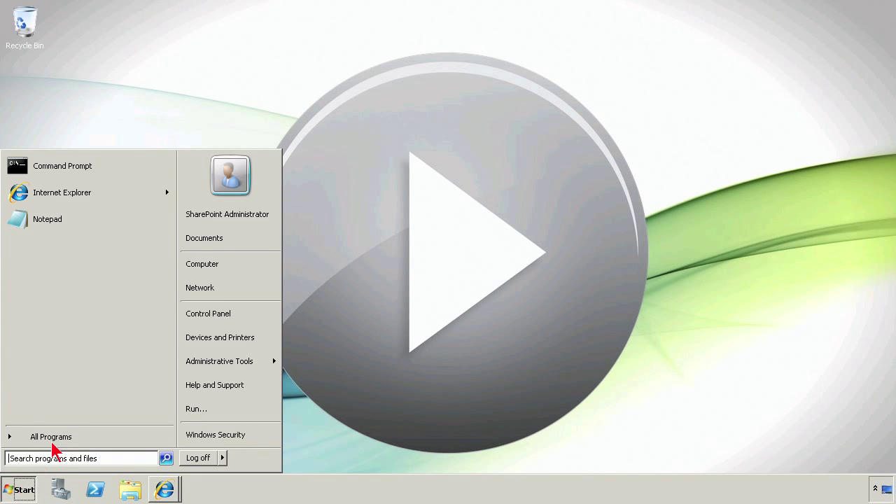
Browse from Computer through C:\Program Files\Common Files\Microsoft Shared to Web Server Extensions.
left_click(209, 265)
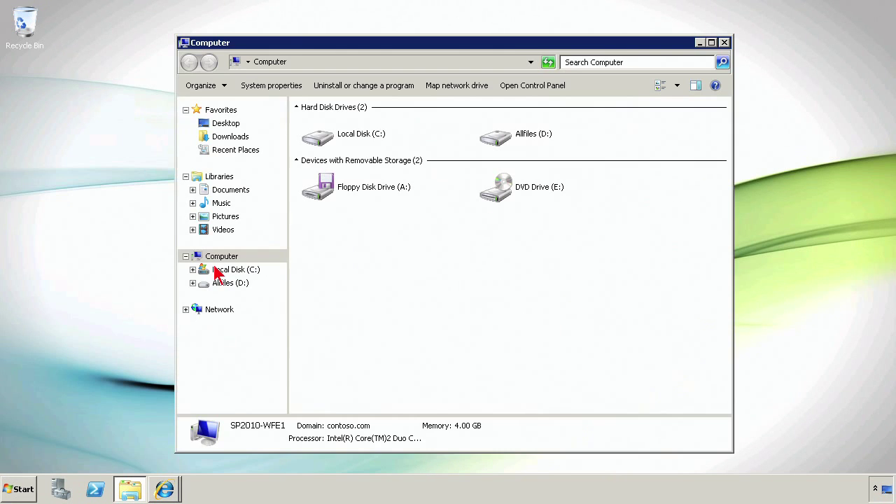
double_click(378, 134)
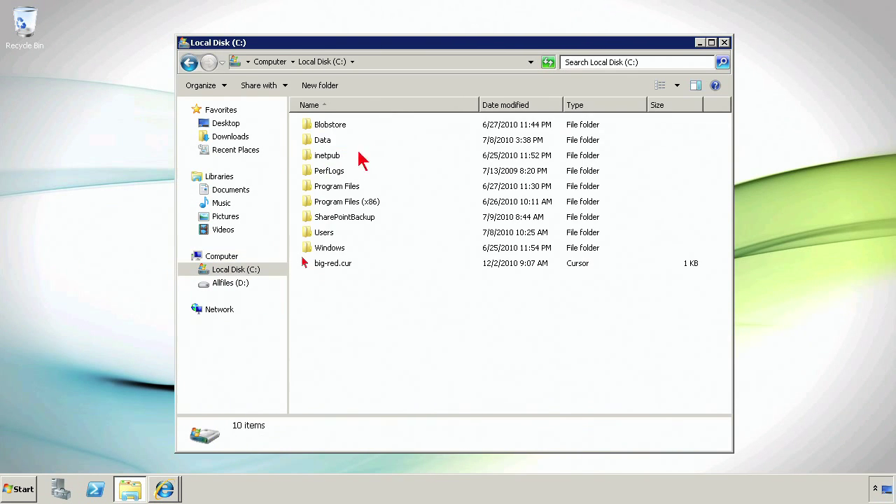
double_click(348, 188)
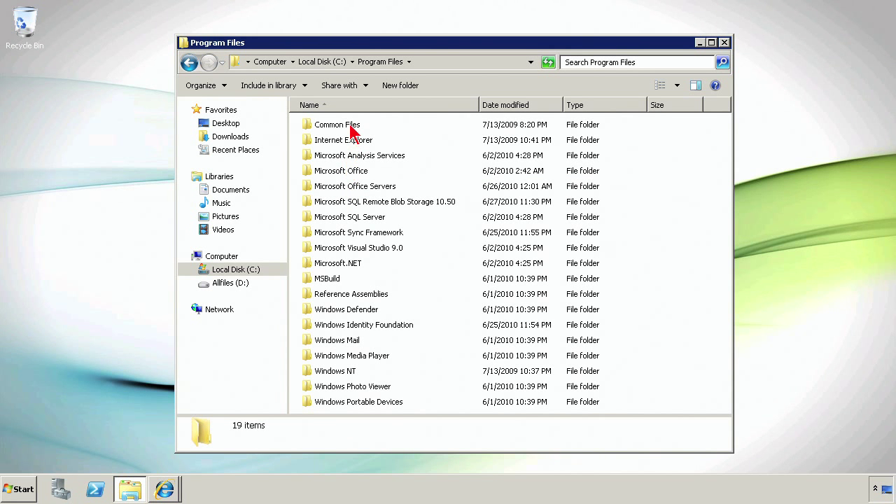
double_click(352, 131)
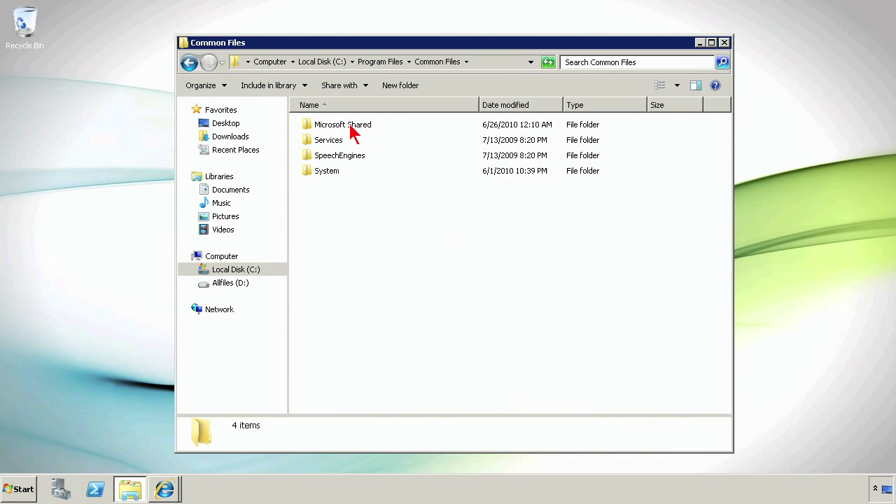
double_click(352, 130)
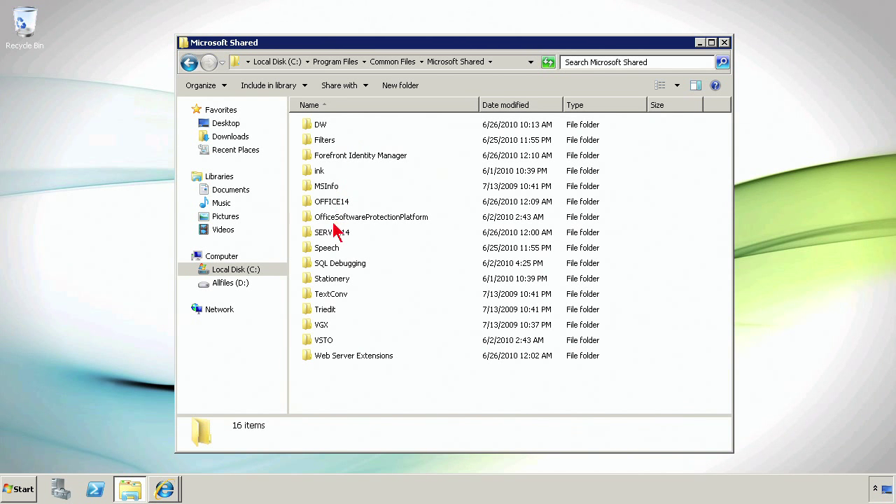
double_click(337, 358)
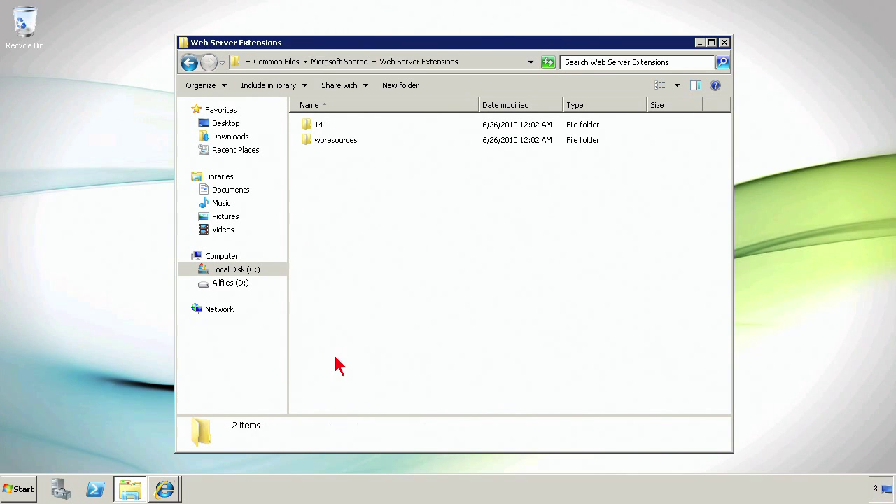
Open 14\TEMPLATE\FEATURES to list the installed SharePoint feature folders.
left_click(321, 129)
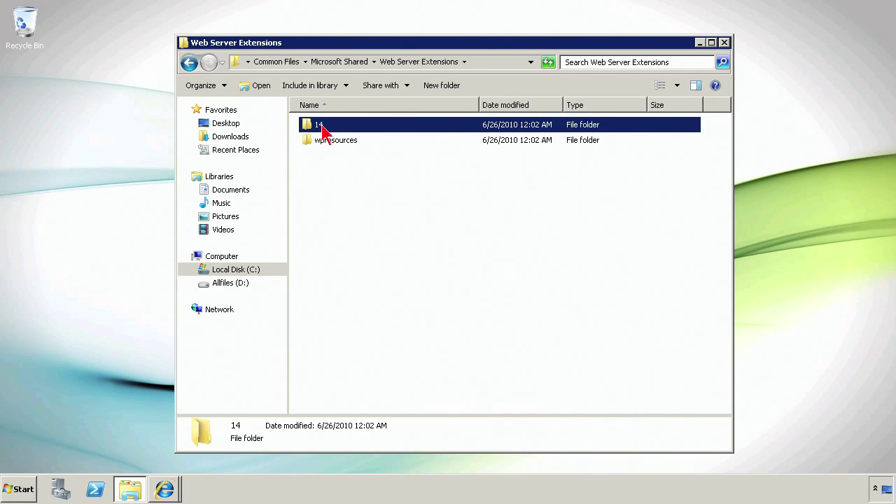
double_click(333, 129)
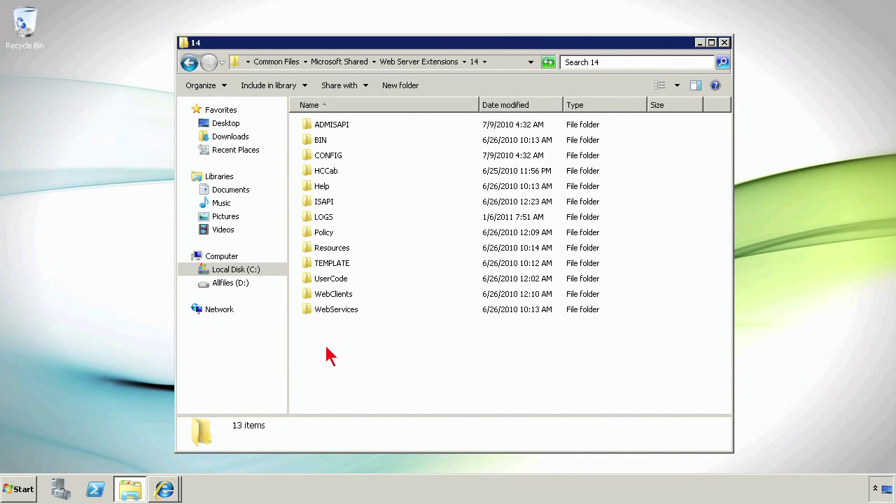
left_click(328, 267)
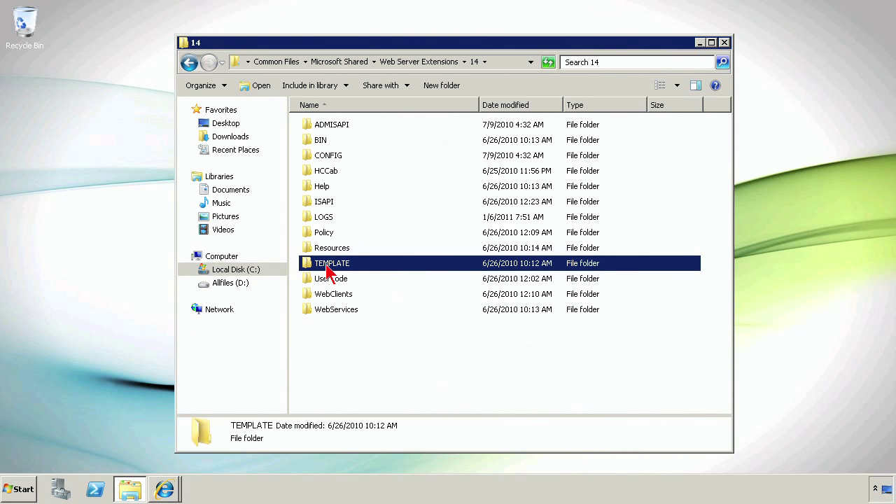
double_click(329, 272)
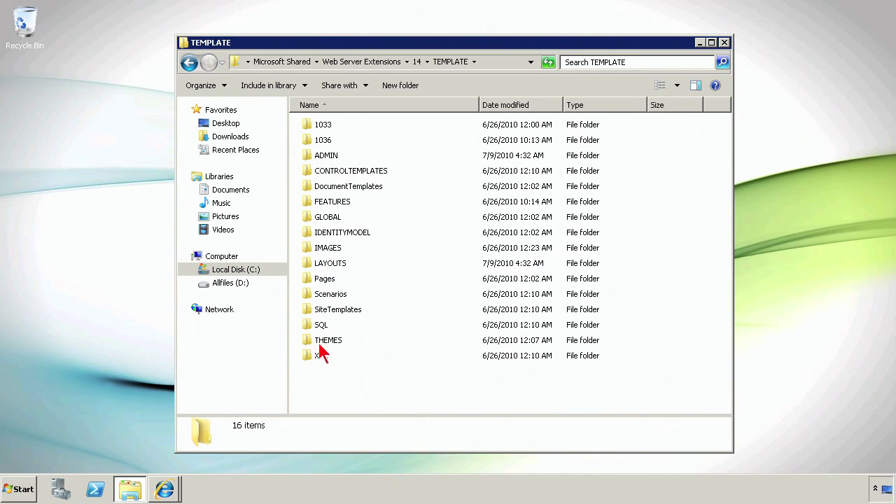
left_click(340, 204)
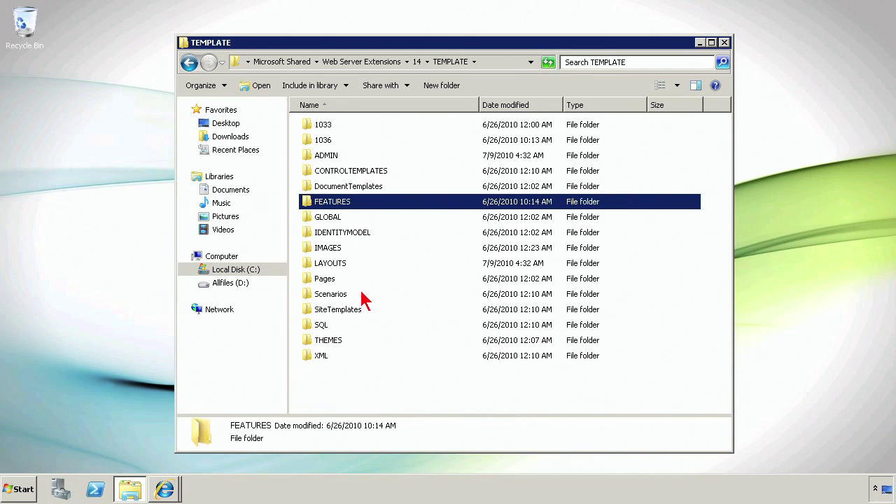
double_click(341, 205)
Scroll through the FEATURES list and open the BaseSite feature folder.
scroll(372, 250, "down", 3)
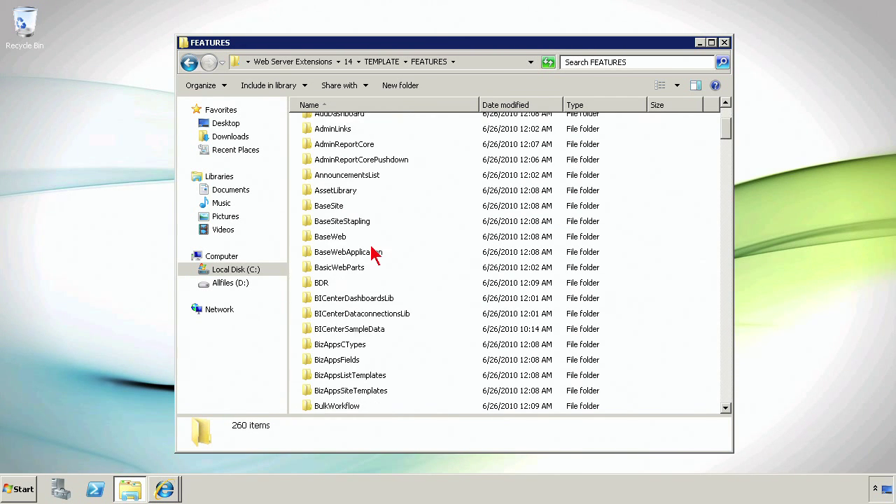
scroll(373, 253, "down", 7)
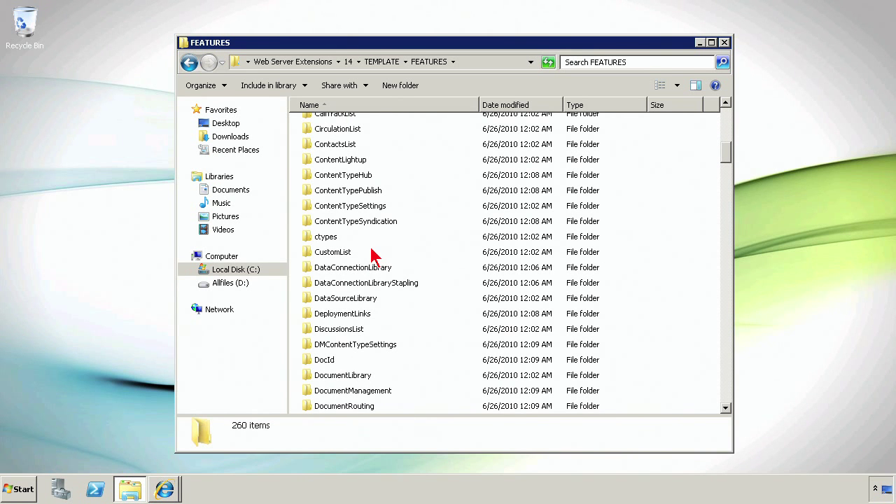
scroll(373, 257, "up", 6)
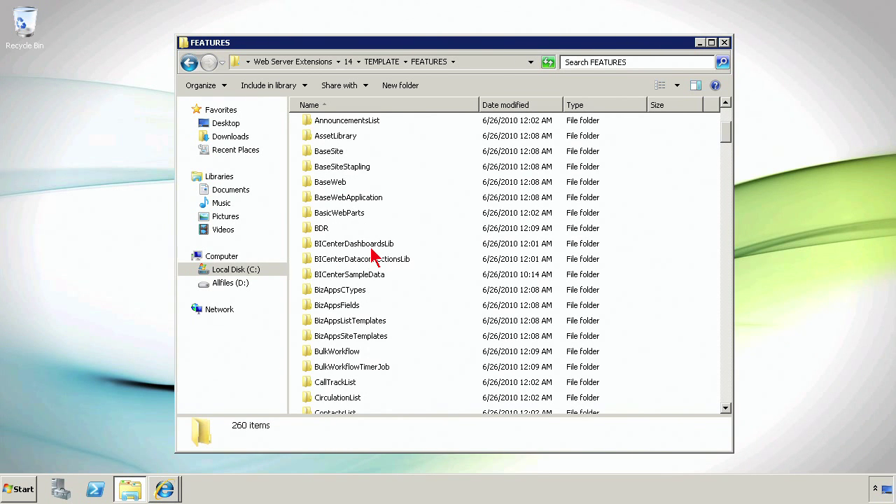
scroll(373, 257, "up", 1)
left_click(337, 198)
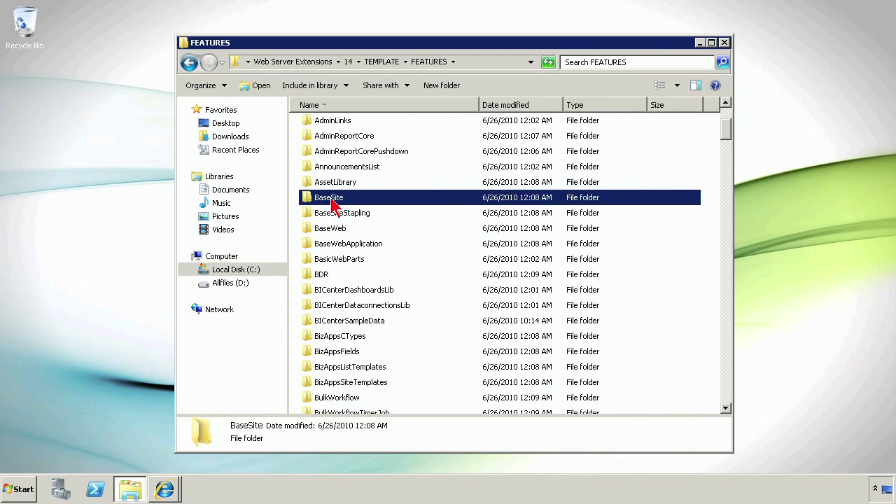
double_click(332, 199)
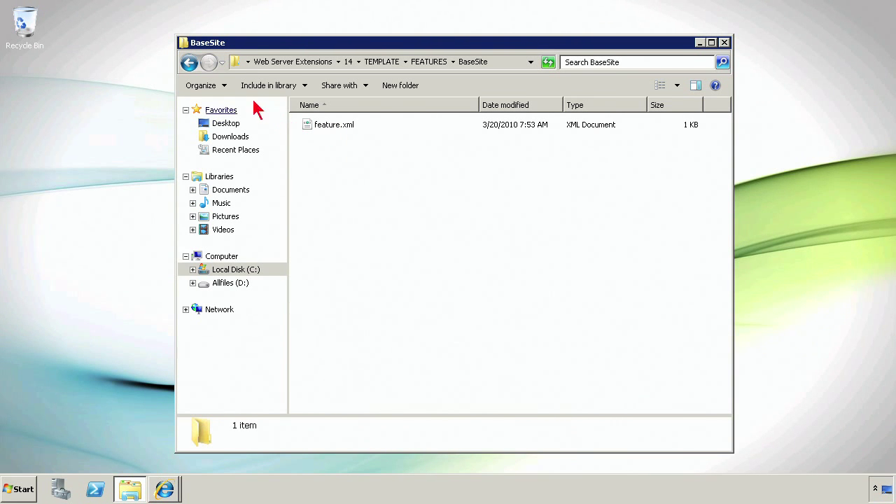
Look inside the AddDashboard and BaseSiteStapling folders, then open AnnouncementsList.
left_click(190, 62)
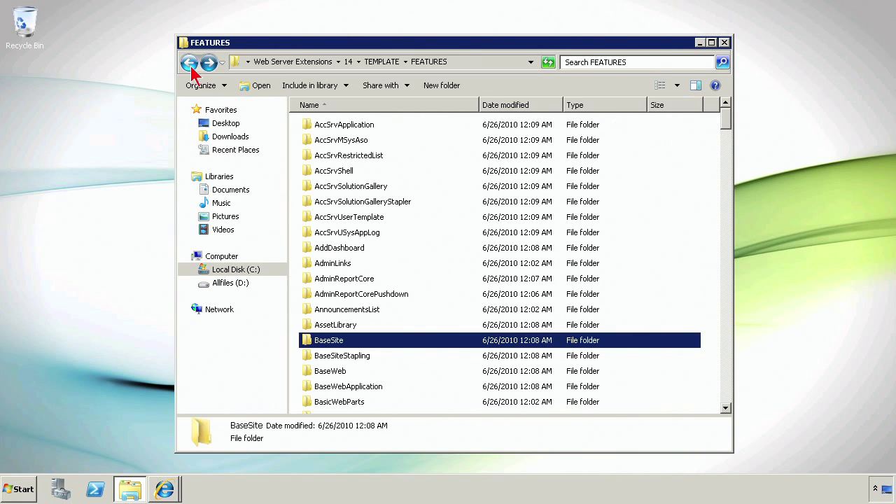
double_click(344, 254)
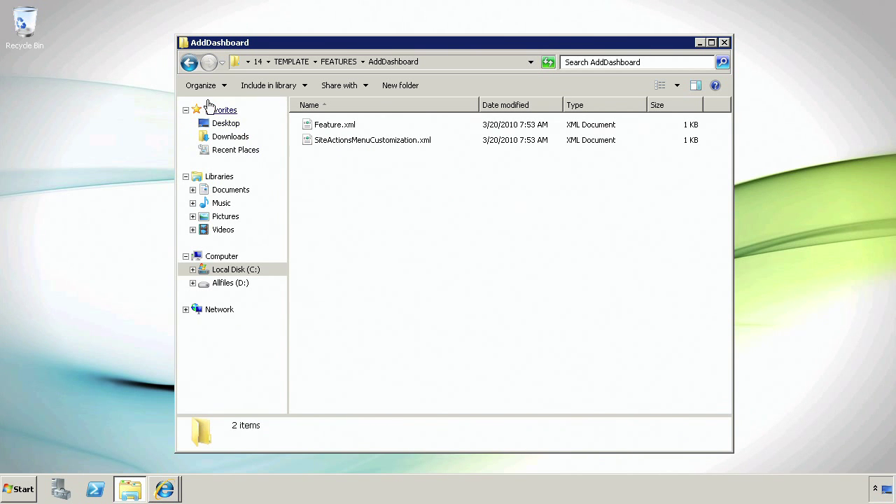
left_click(189, 62)
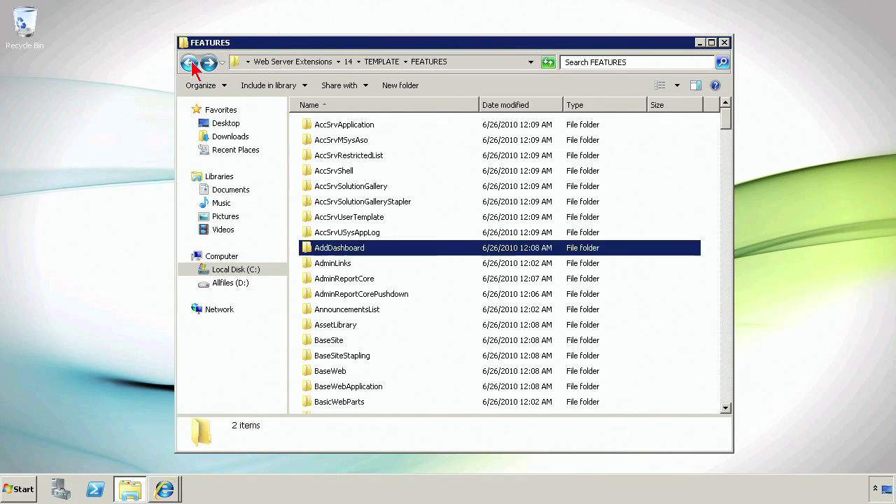
double_click(329, 357)
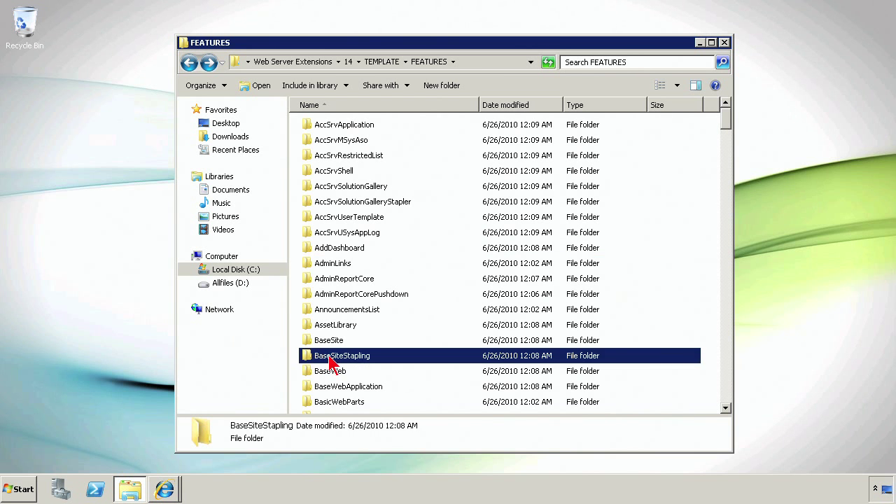
left_click(189, 62)
double_click(343, 310)
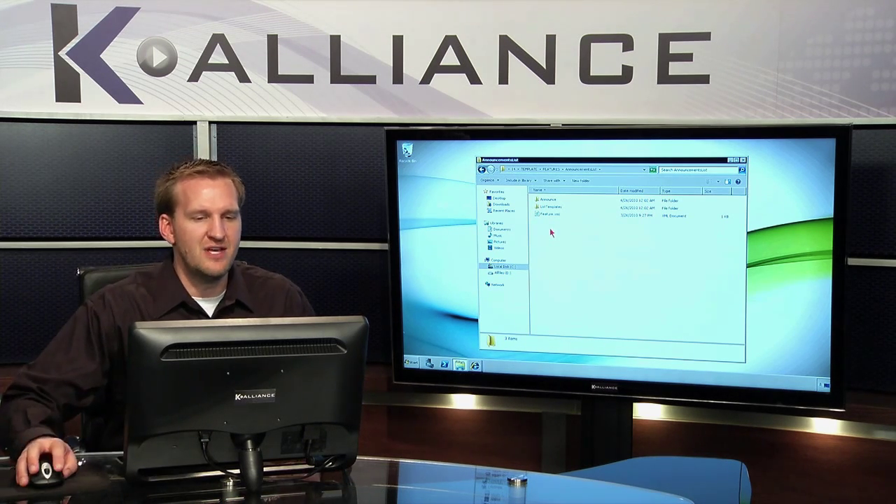
Return to FEATURES via the address bar breadcrumb.
left_click(551, 169)
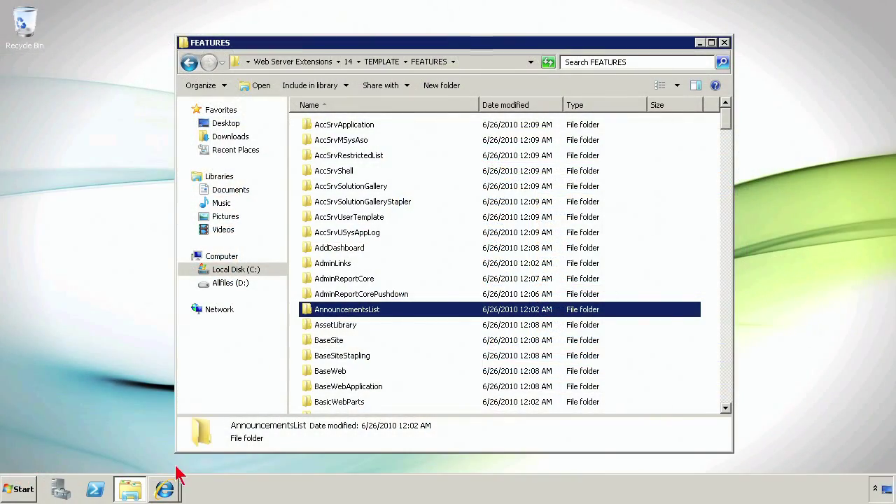
Switch to the Central Administration window and open Manage Farm Features.
left_click(167, 491)
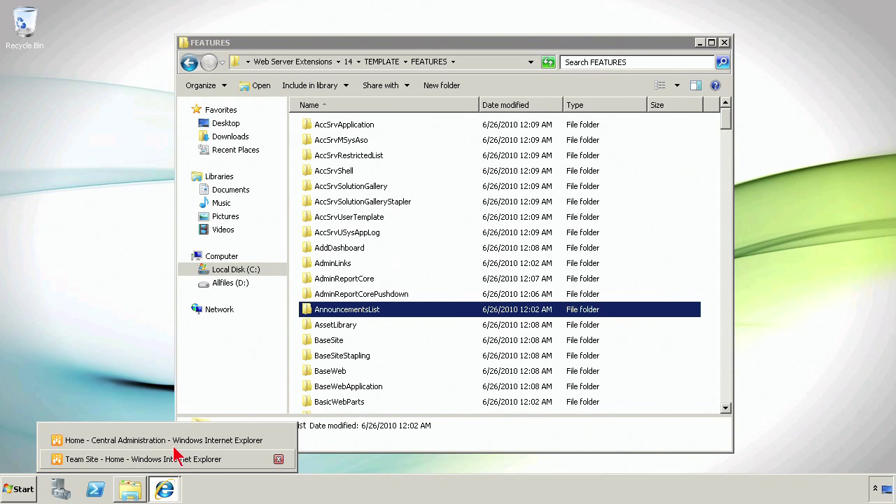
left_click(177, 443)
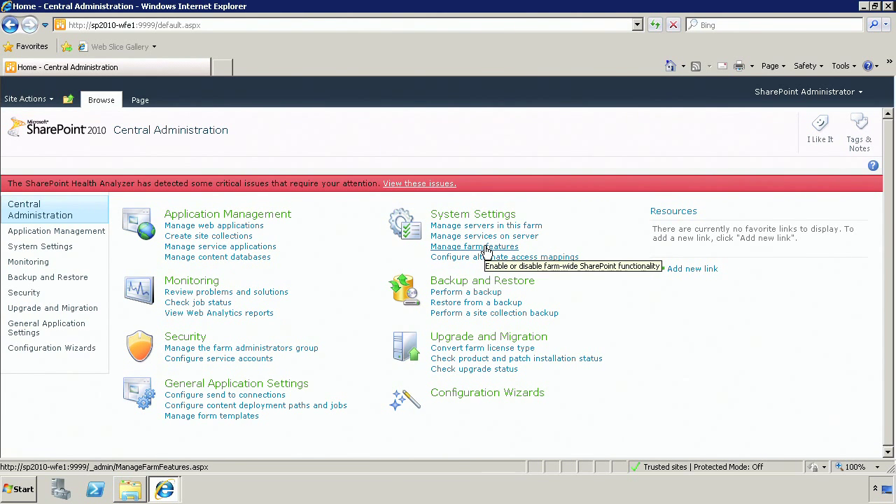
left_click(487, 247)
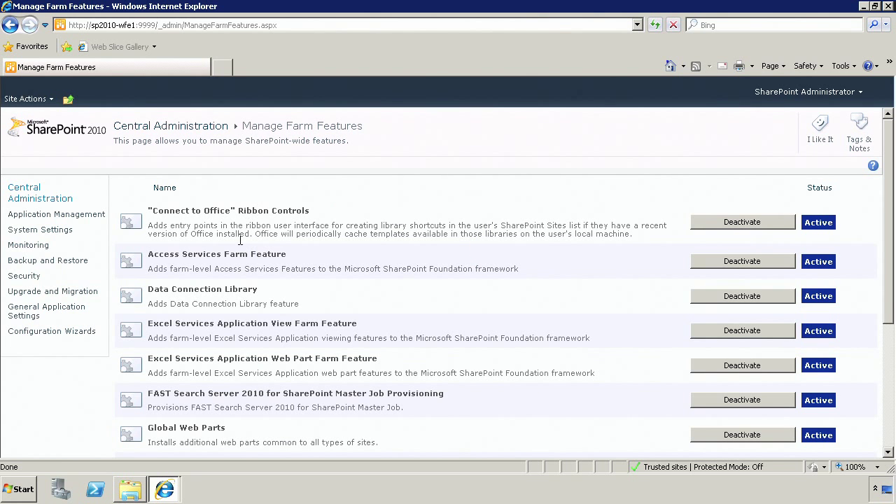
Scroll the farm features list, highlighting the FAST Search feature's name and description.
scroll(350, 336, "down", 3)
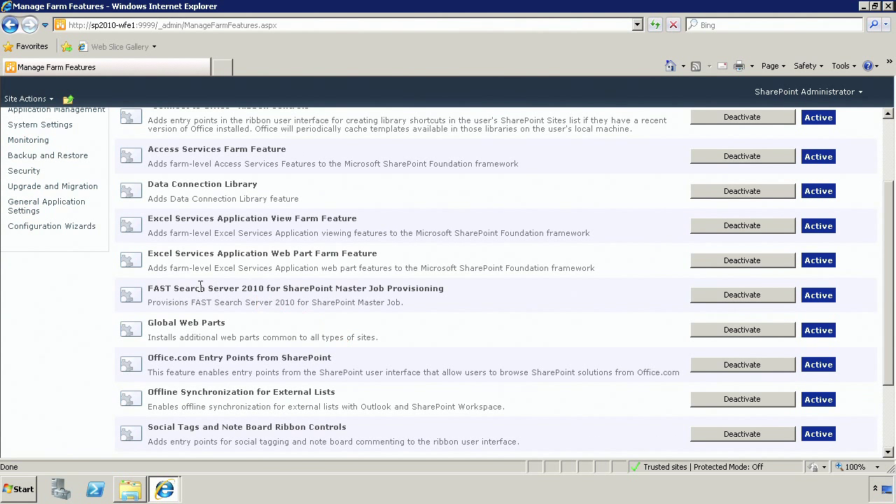
left_click_drag(161, 287, 436, 300)
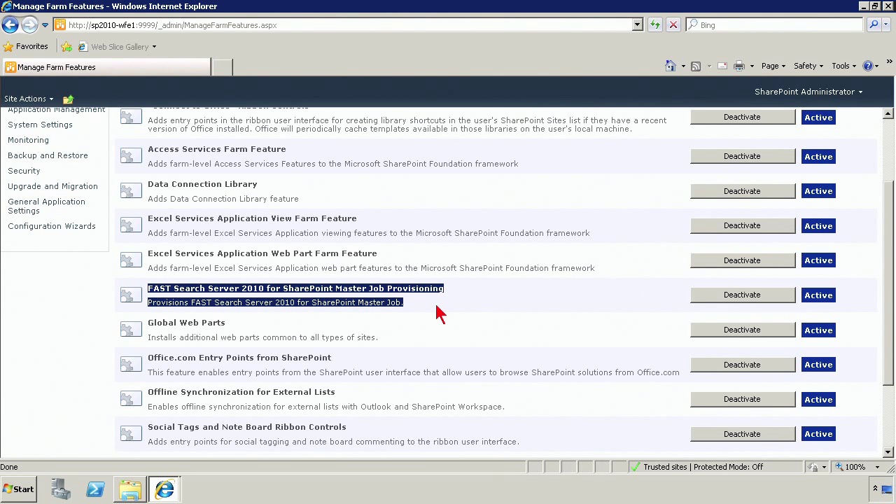
left_click(384, 336)
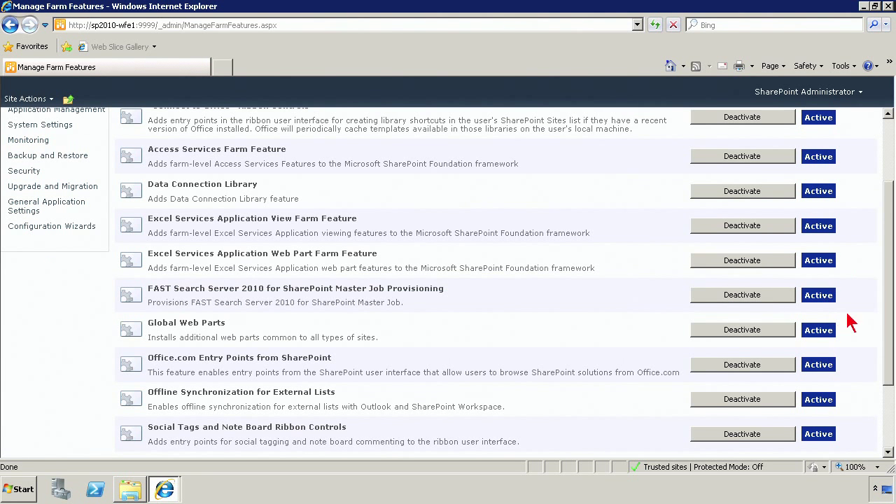
scroll(892, 420, "down", 3)
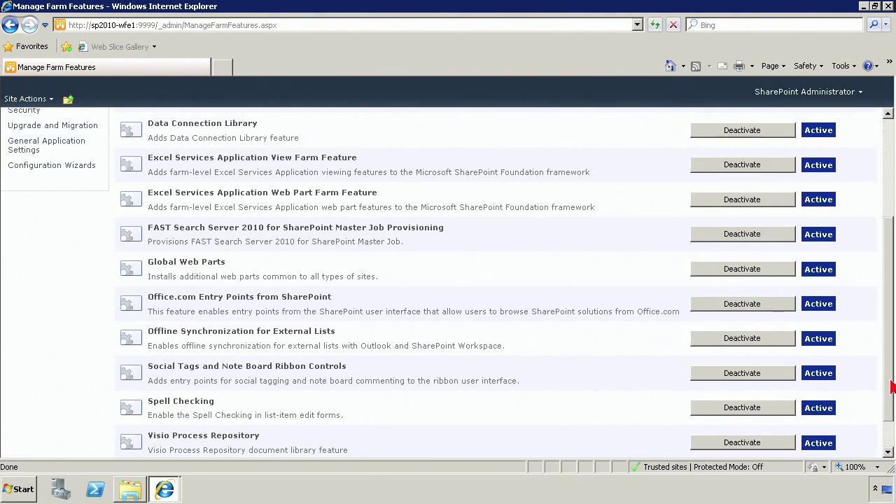
left_click_drag(892, 388, 893, 286)
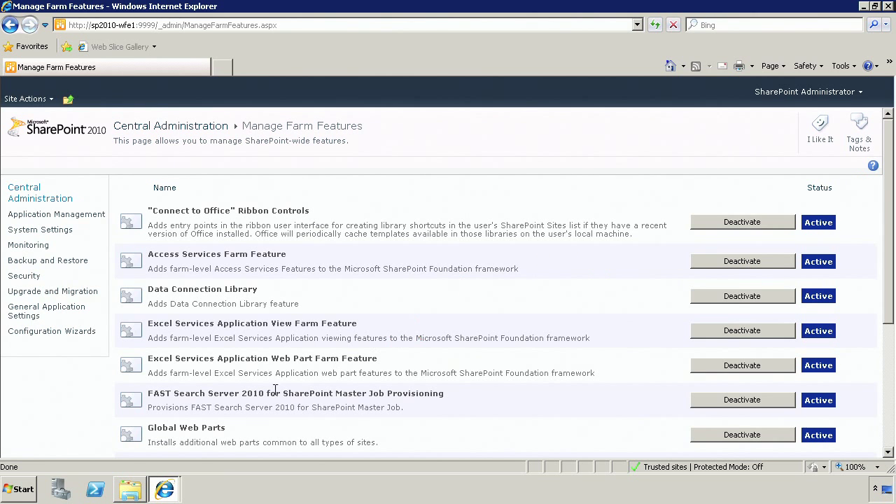
From the Team Site window, go to Site Actions > Site Settings > Site collection features.
left_click(158, 494)
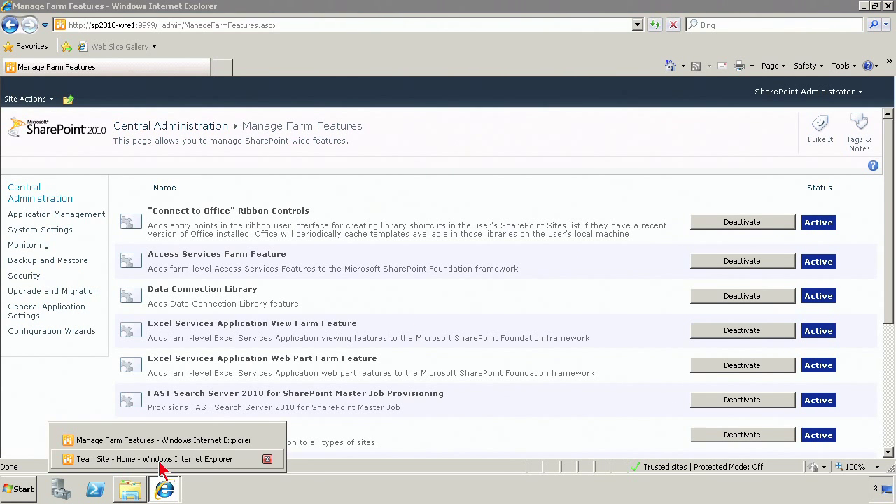
left_click(163, 459)
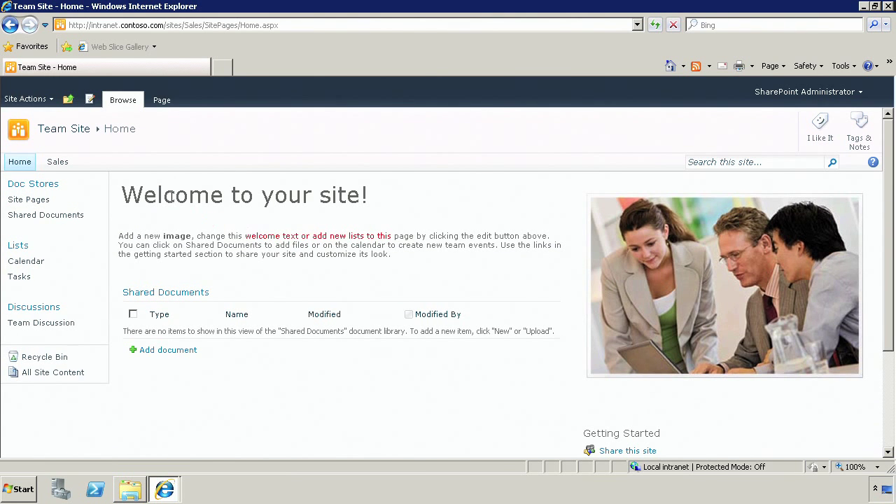
left_click(34, 101)
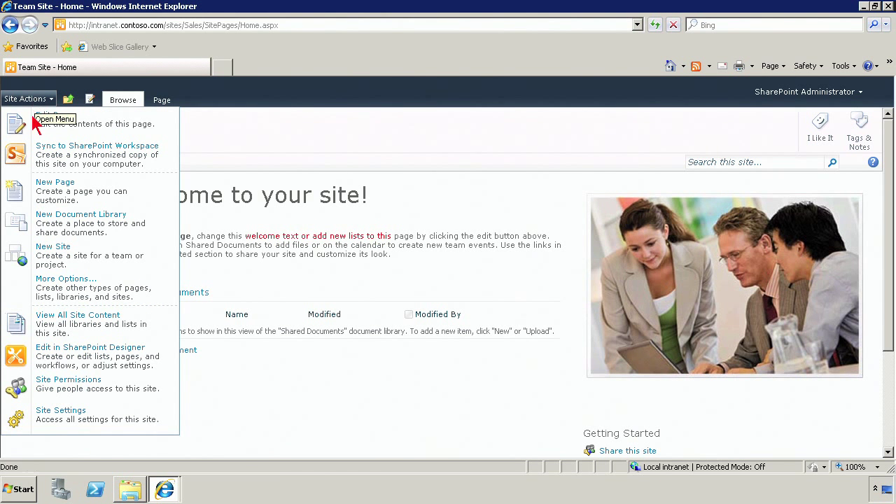
left_click(44, 418)
scroll(299, 310, "down", 1)
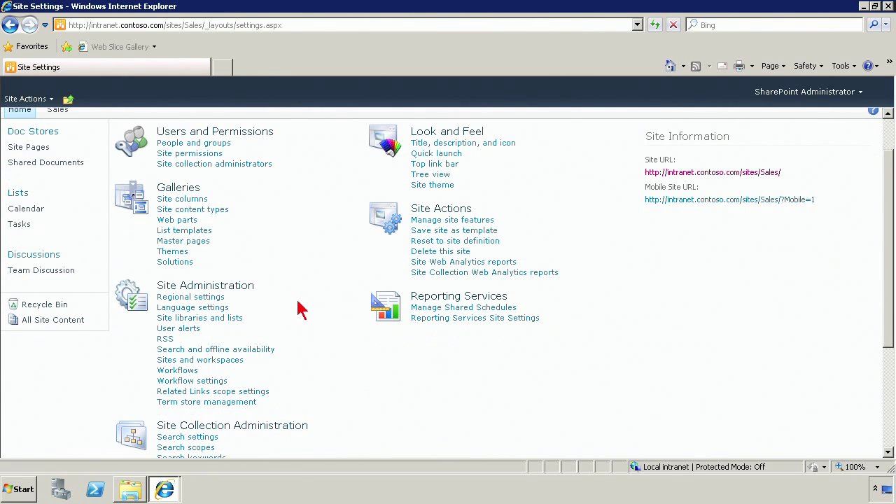
scroll(299, 310, "down", 2)
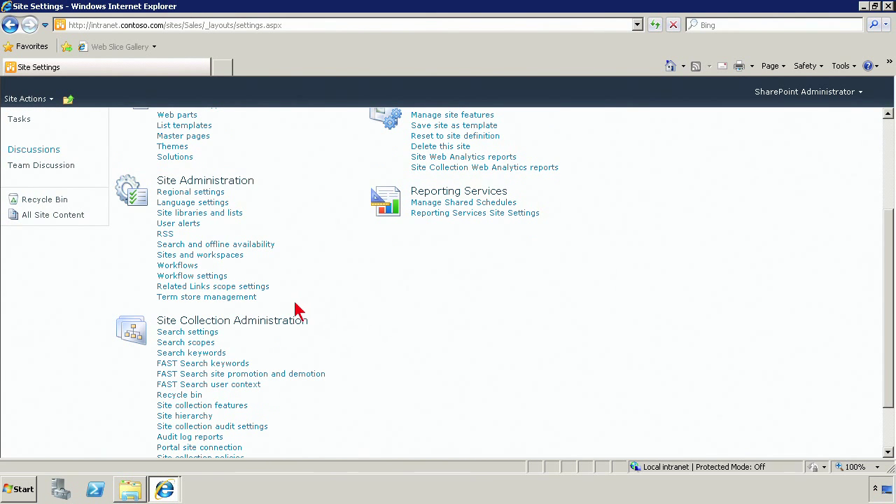
left_click(205, 410)
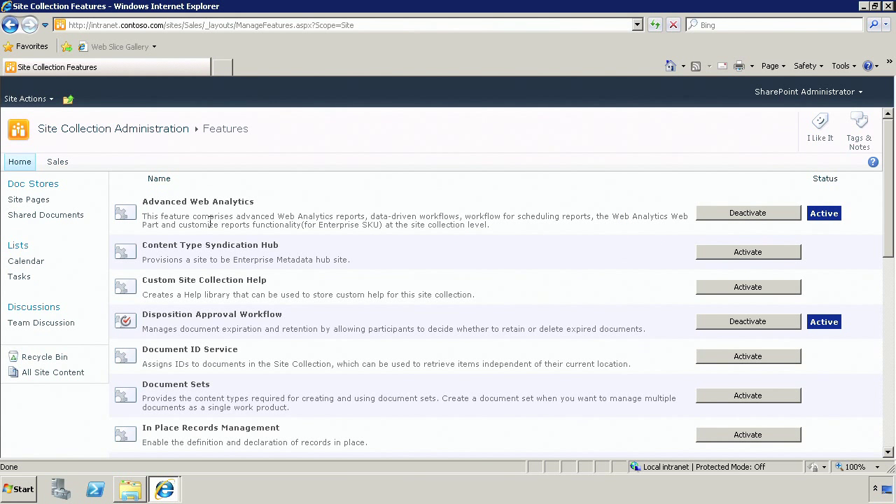
left_click_drag(176, 205, 496, 329)
scroll(496, 330, "down", 5)
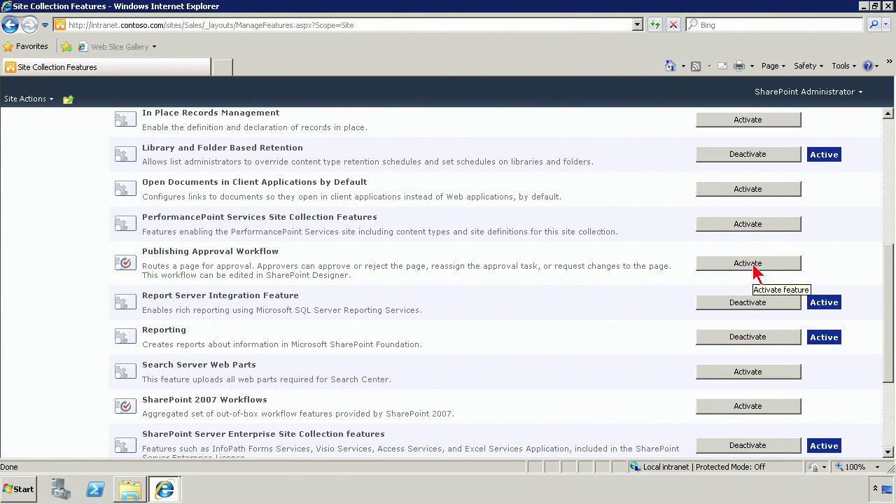
scroll(752, 274, "up", 5)
left_click_drag(756, 272, 707, 289)
left_click(588, 293)
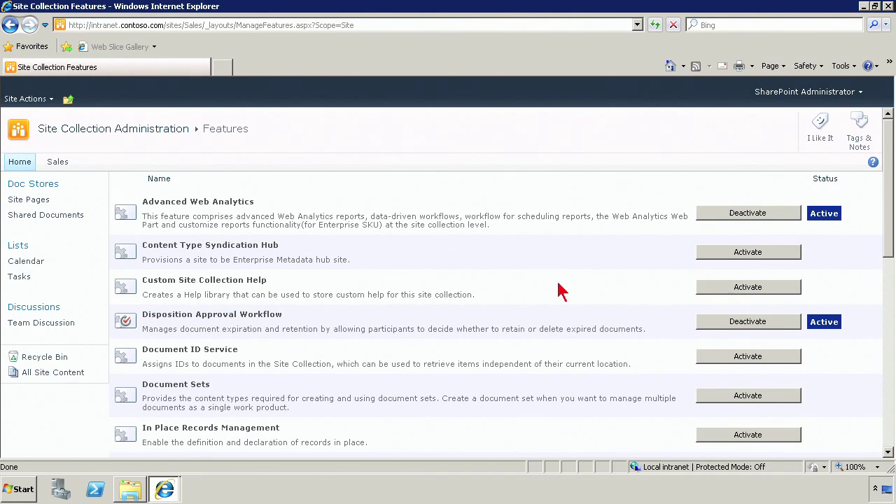